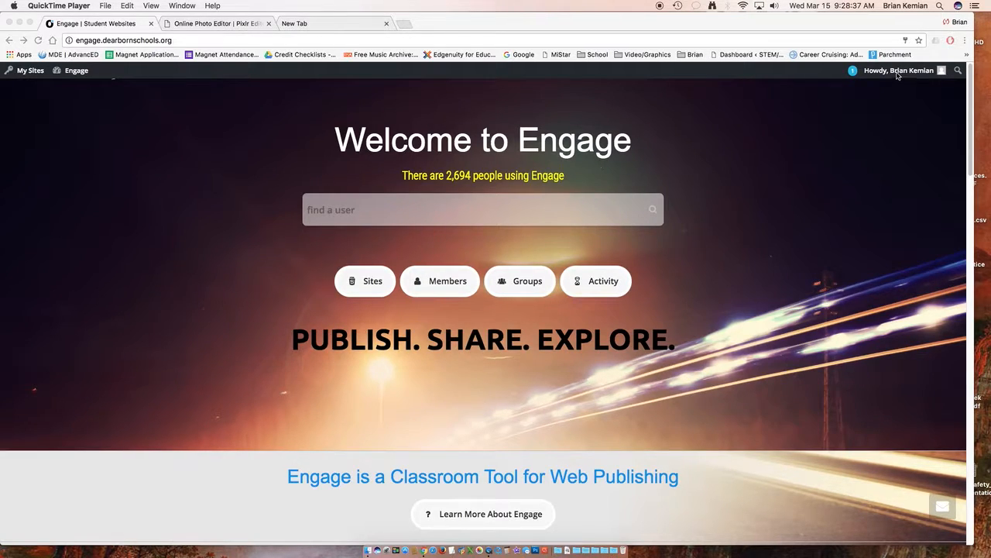
Step: Open the Create a Site form from the account's site options
click(897, 73)
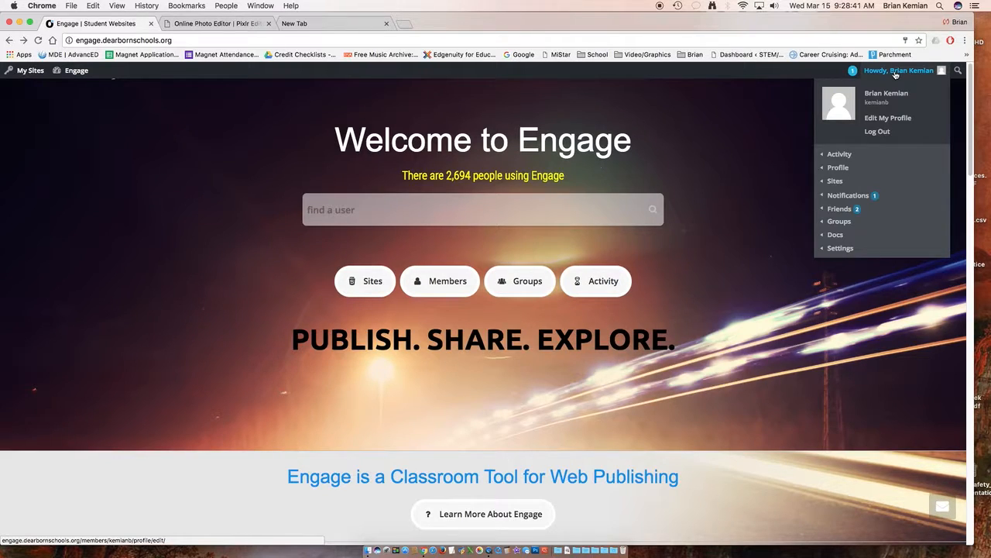
mouse_move(854, 197)
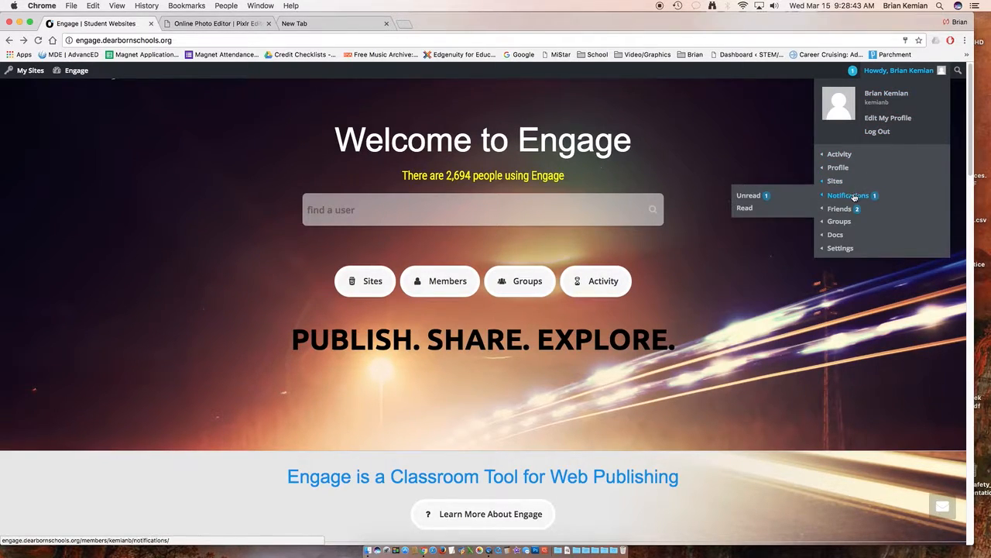
mouse_move(834, 184)
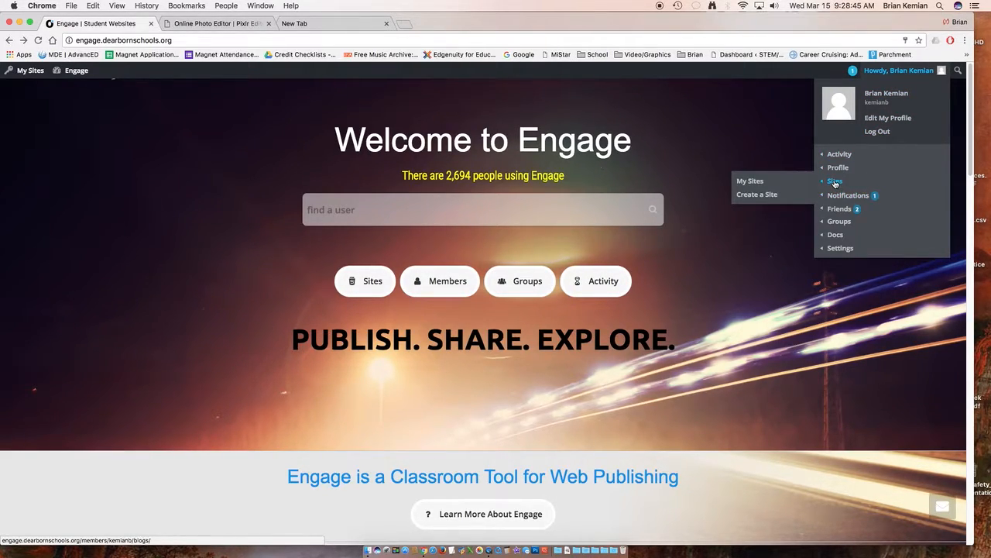
click(762, 195)
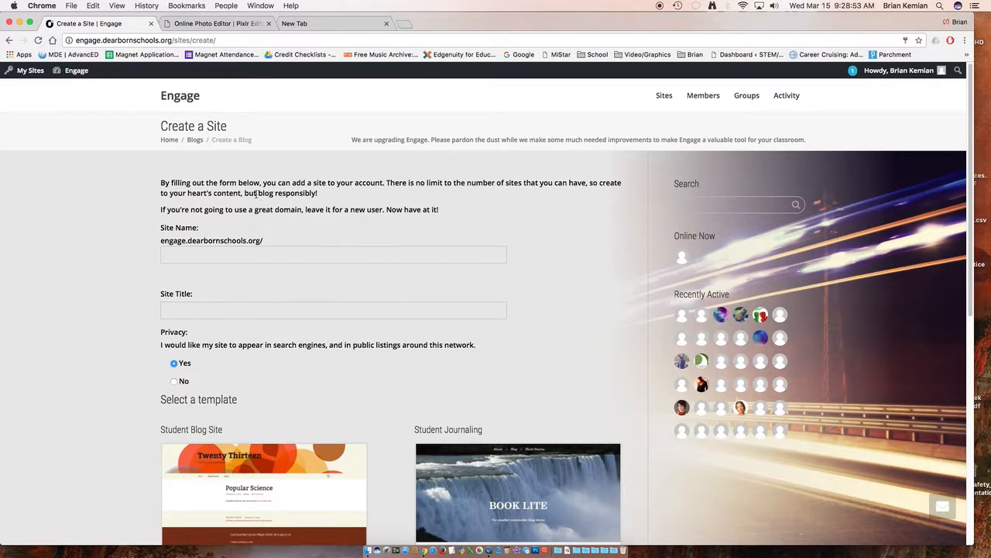
Step: Examine the site name, site title, privacy and template options of the Create a Site form
click(186, 256)
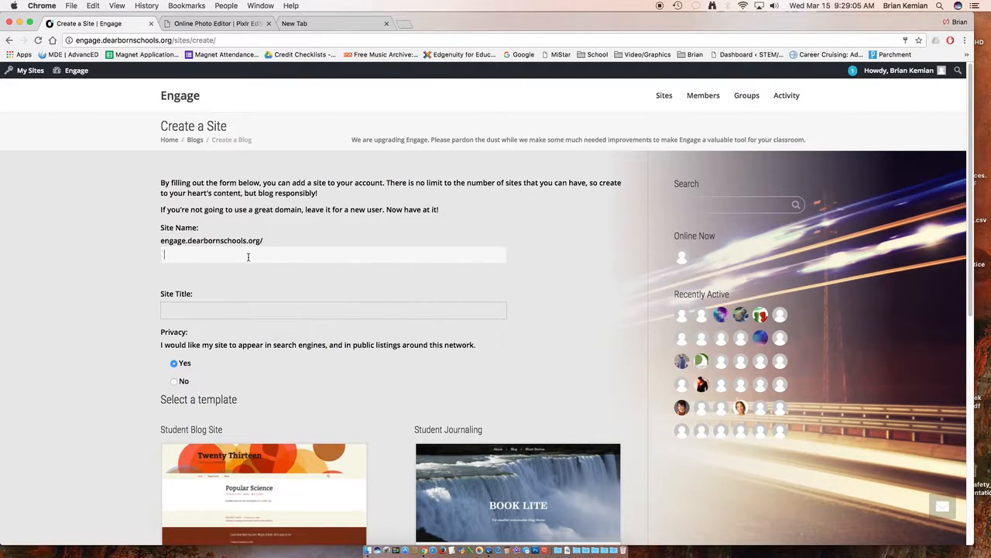
click(219, 310)
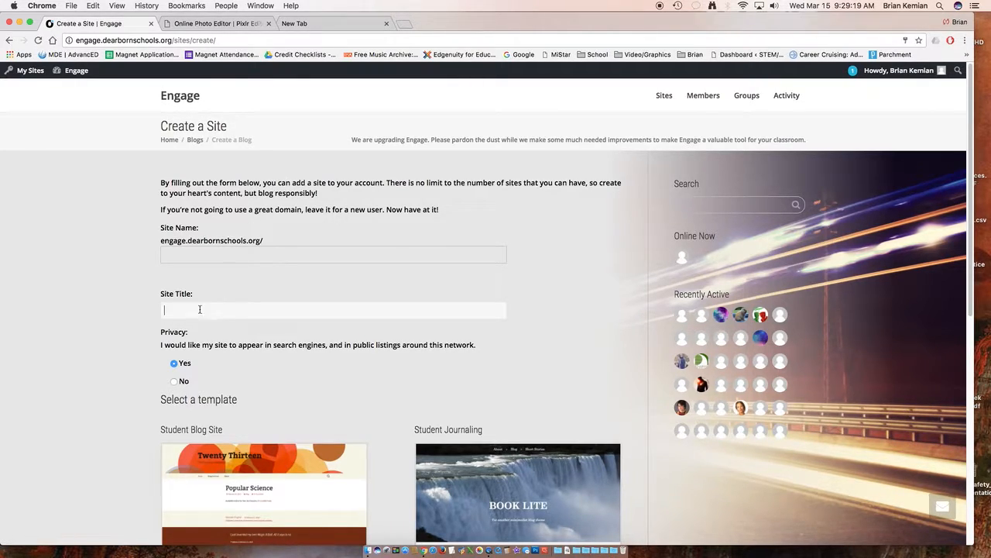
click(205, 256)
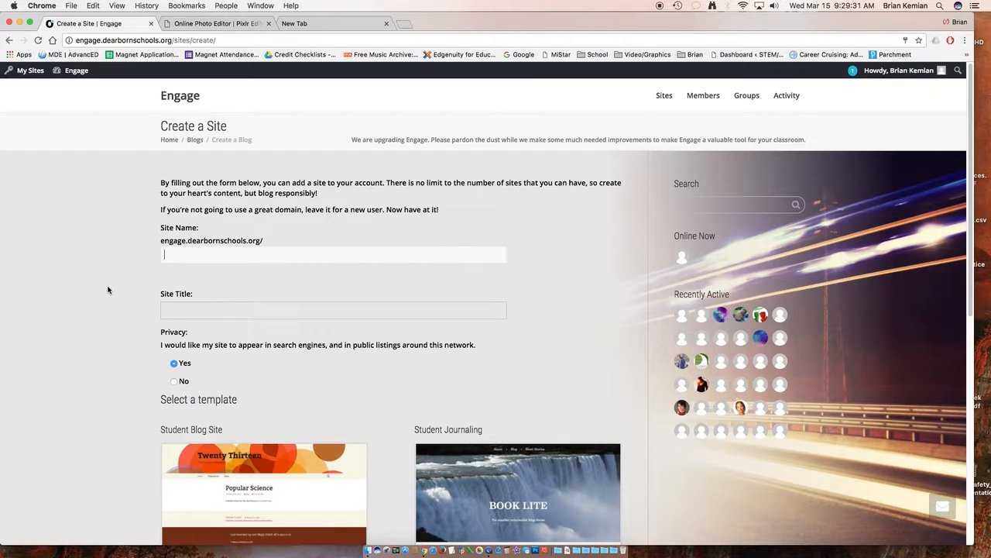
scroll(108, 286, down, 4)
scroll(108, 289, down, 2)
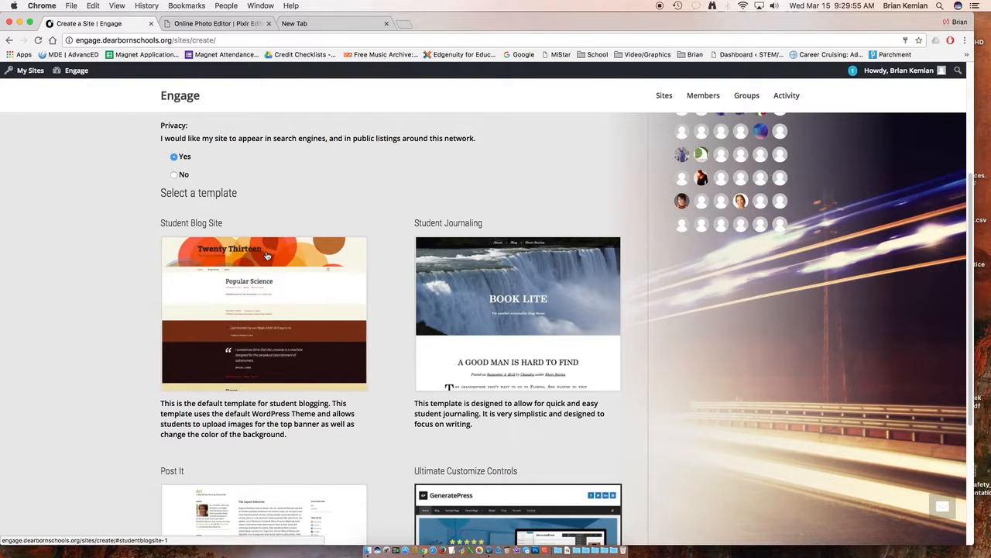
scroll(344, 217, up, 5)
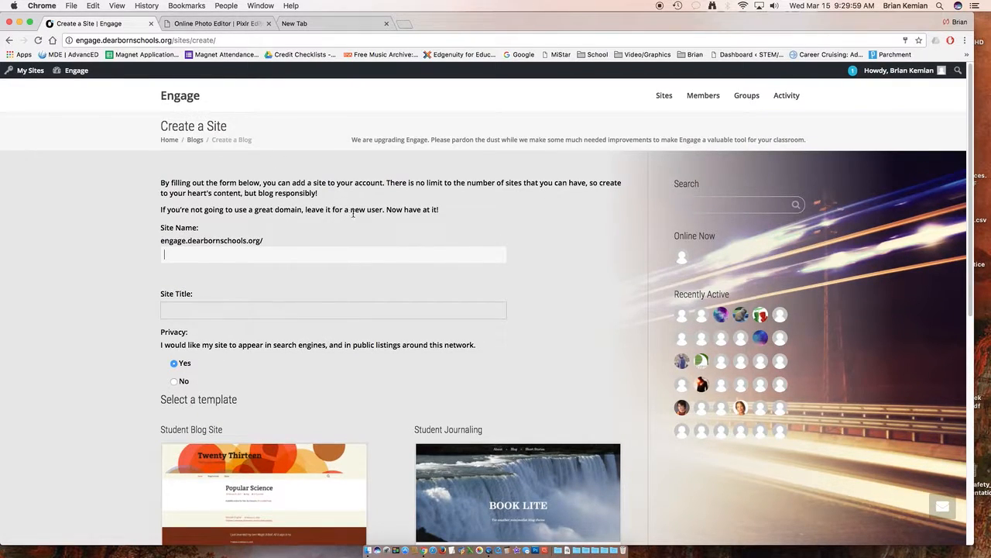
Step: Return to the Engage home page and visit the existing multimedia class site
click(10, 41)
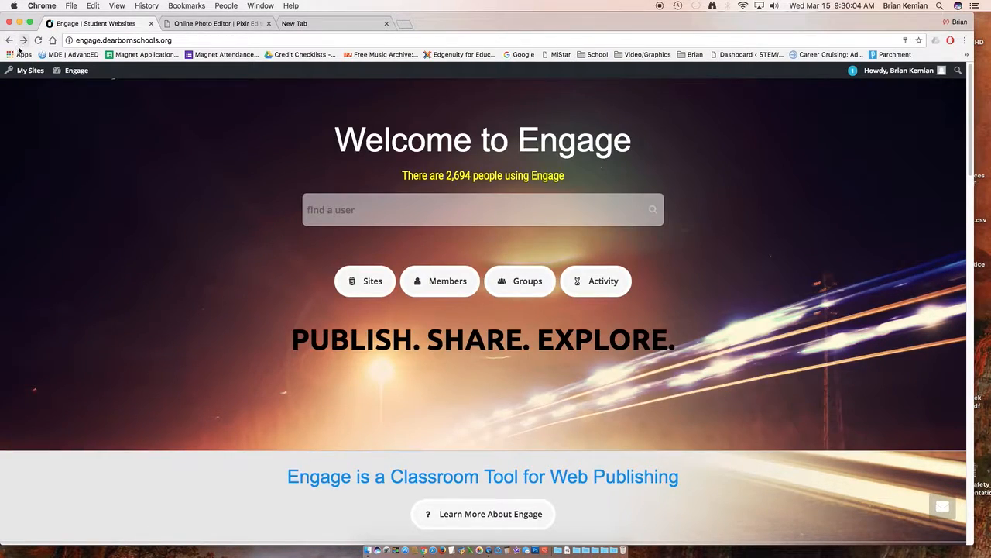
mouse_move(27, 71)
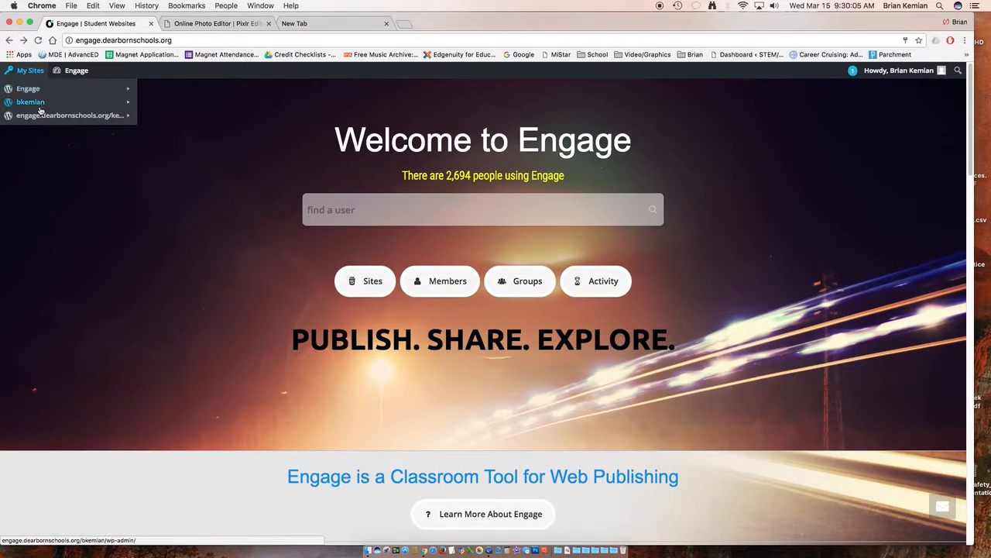
mouse_move(129, 116)
click(153, 155)
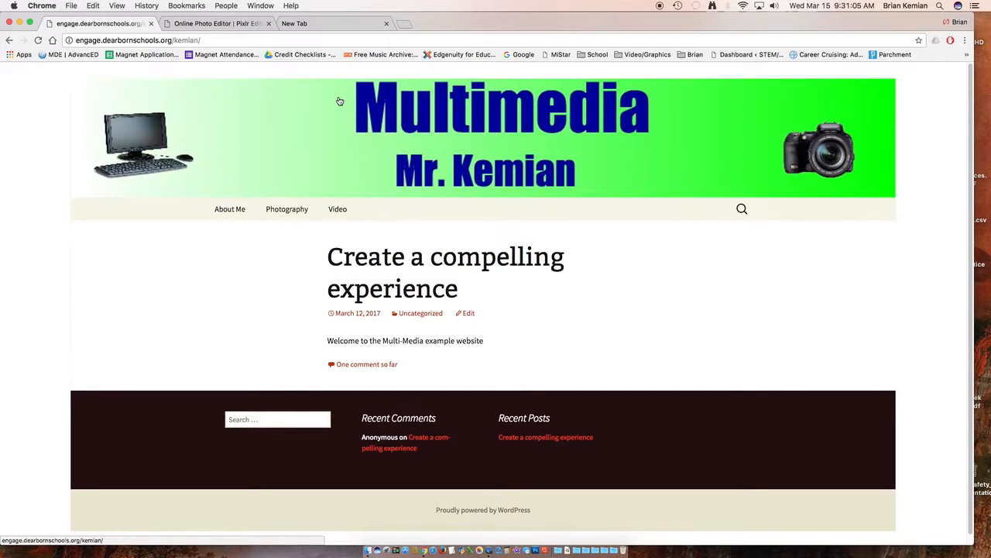
Step: Go back to the Engage home page and open the dashboard of the multimedia class site
click(8, 40)
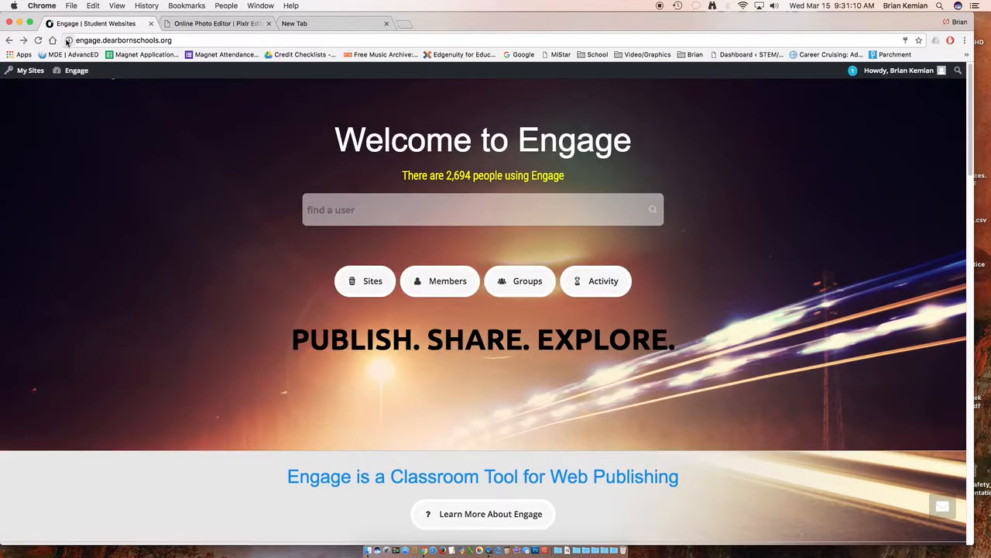
mouse_move(35, 72)
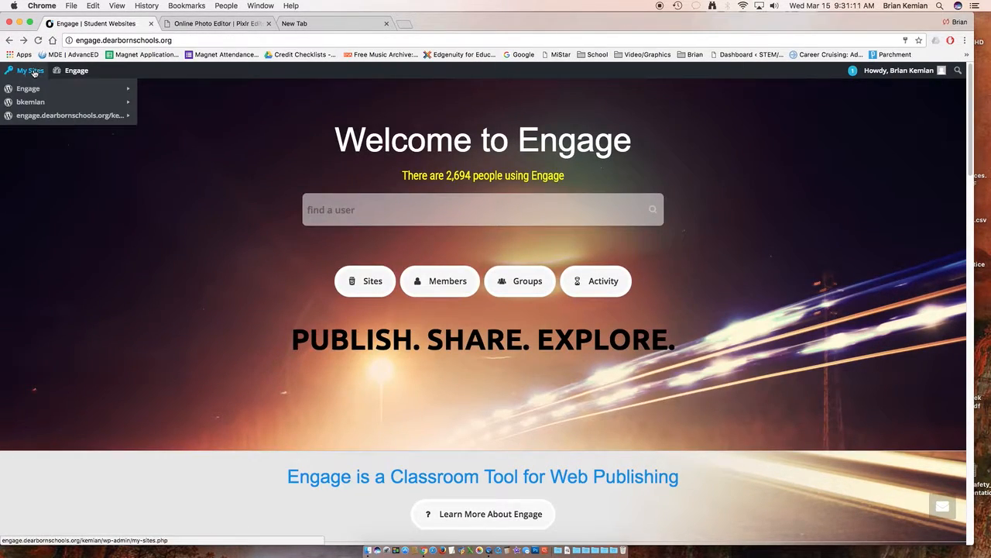
mouse_move(47, 116)
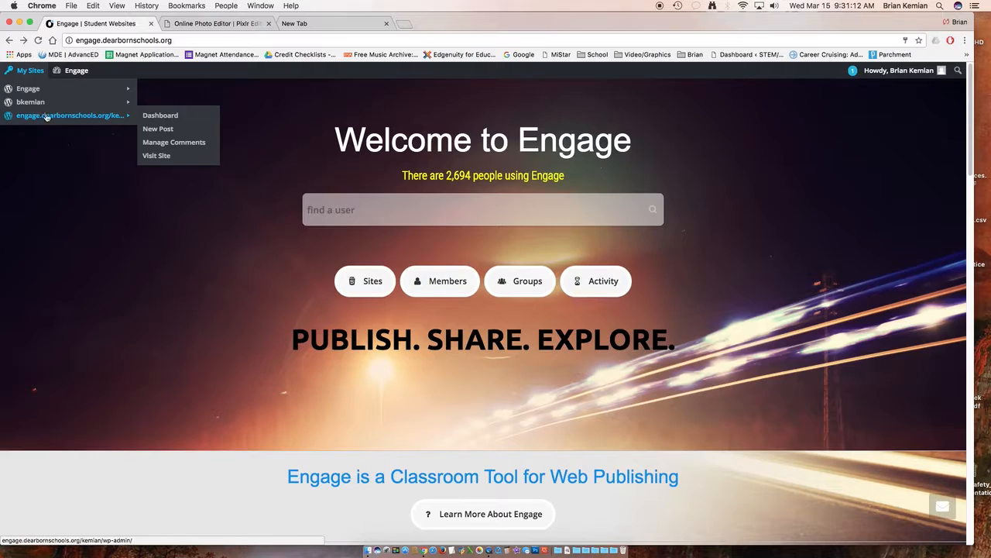
click(164, 117)
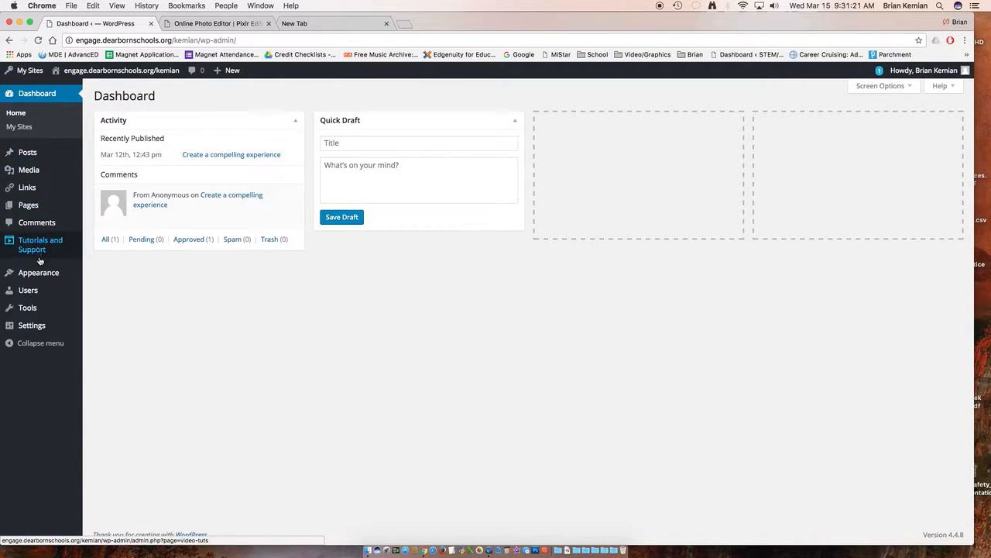
Step: Open the theme's Header Image settings and highlight the recommended header size in the instructions
mouse_move(31, 276)
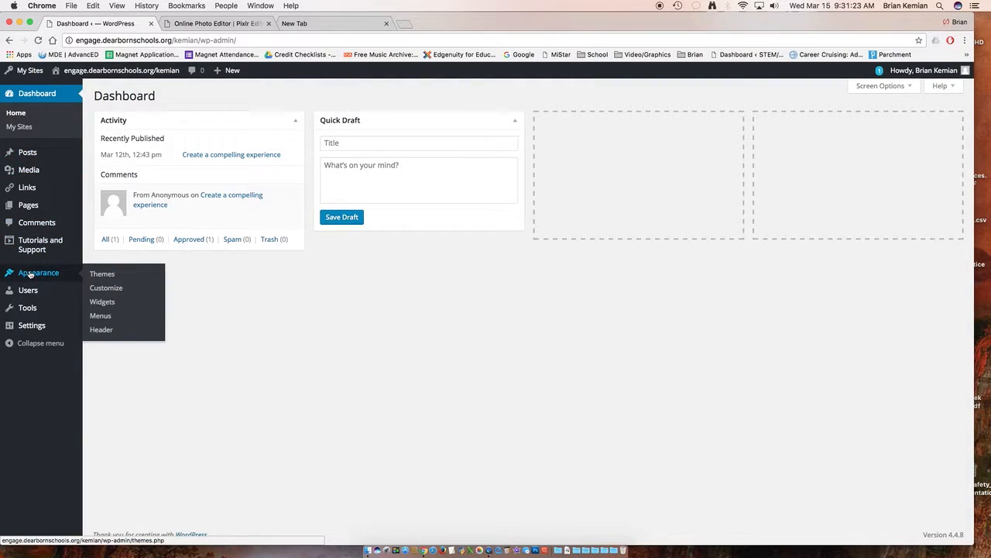
click(102, 330)
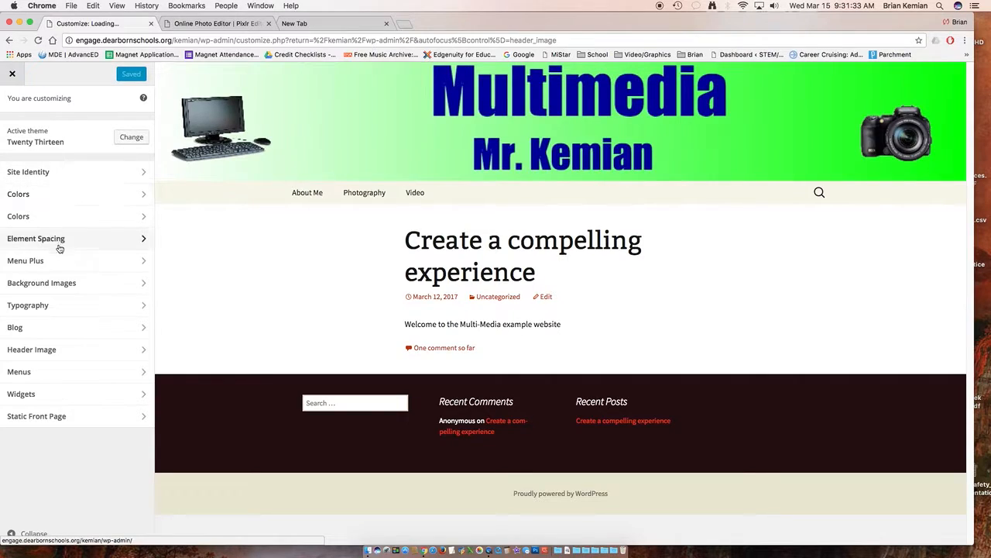
click(68, 350)
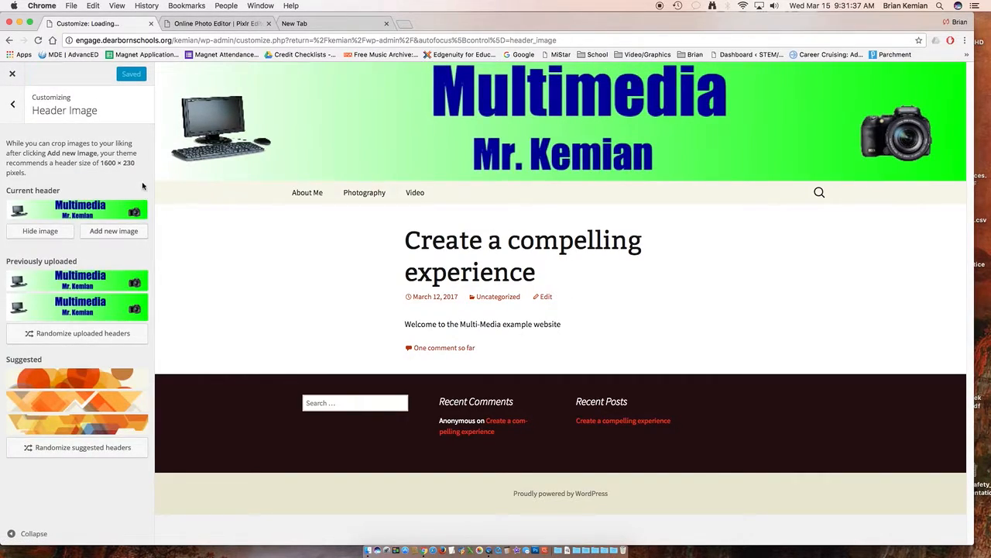
drag(100, 163, 165, 167)
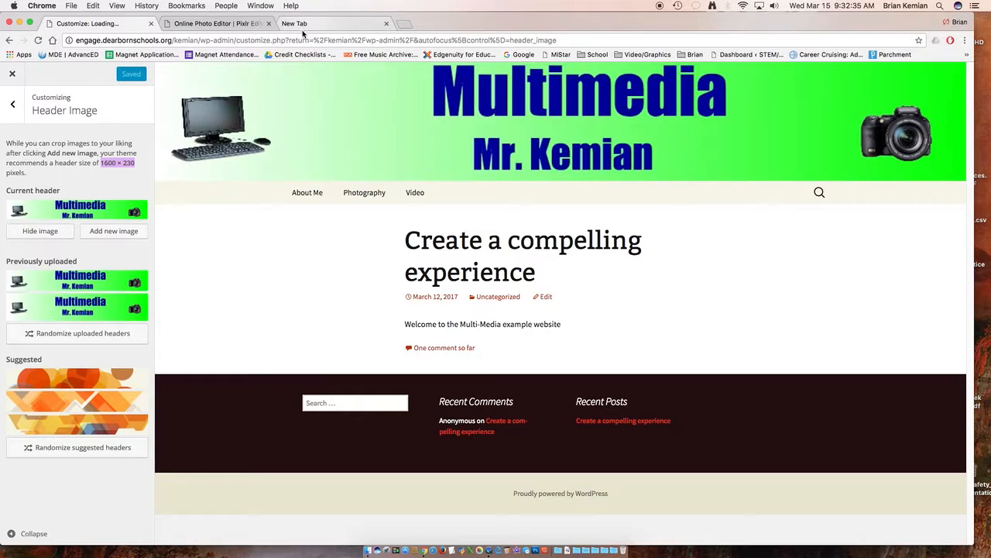
Step: Switch to Pixlr Editor and create a new transparent image 1600 pixels wide and 230 pixels high
click(220, 25)
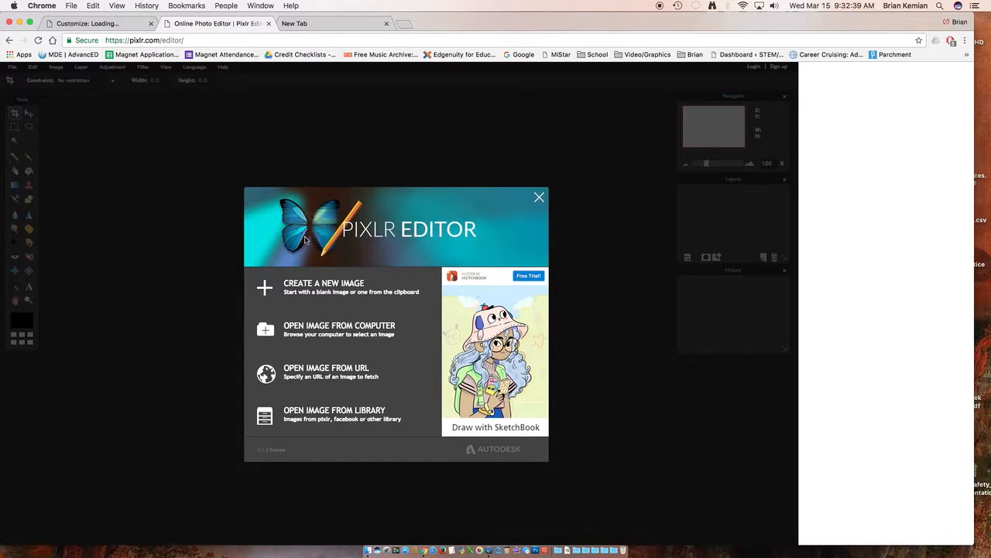
click(308, 285)
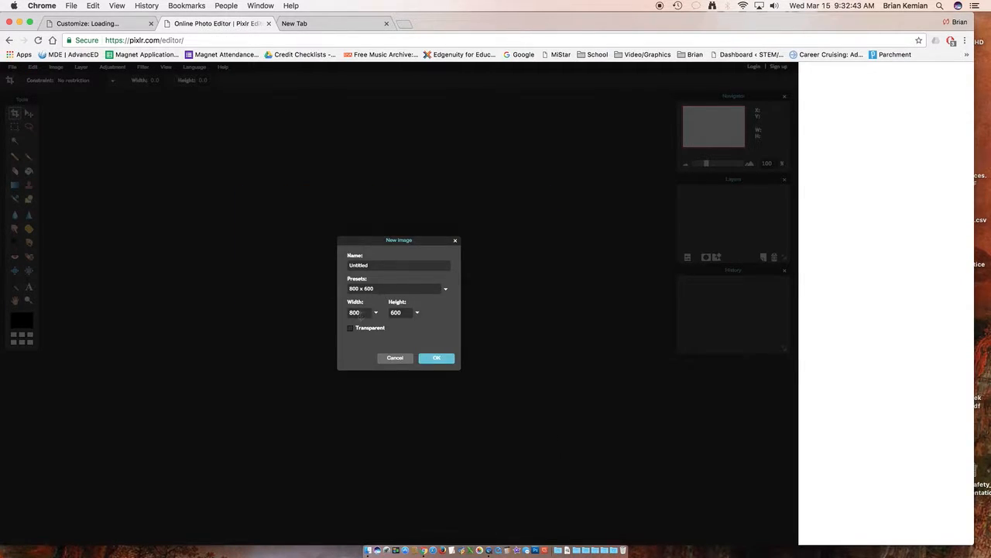
double_click(364, 312)
text(1600)
click(402, 312)
key(BackSpace)
key(BackSpace)
key(BackSpace)
text(230)
click(427, 360)
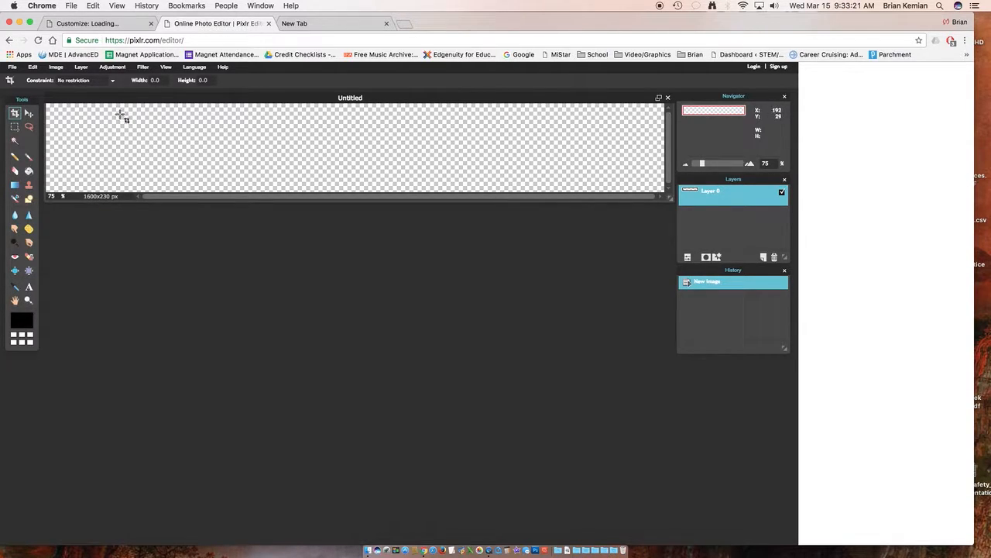
Step: Fill the whole banner with a linear white-to-red gradient running horizontally from the left edge to the right edge
click(14, 185)
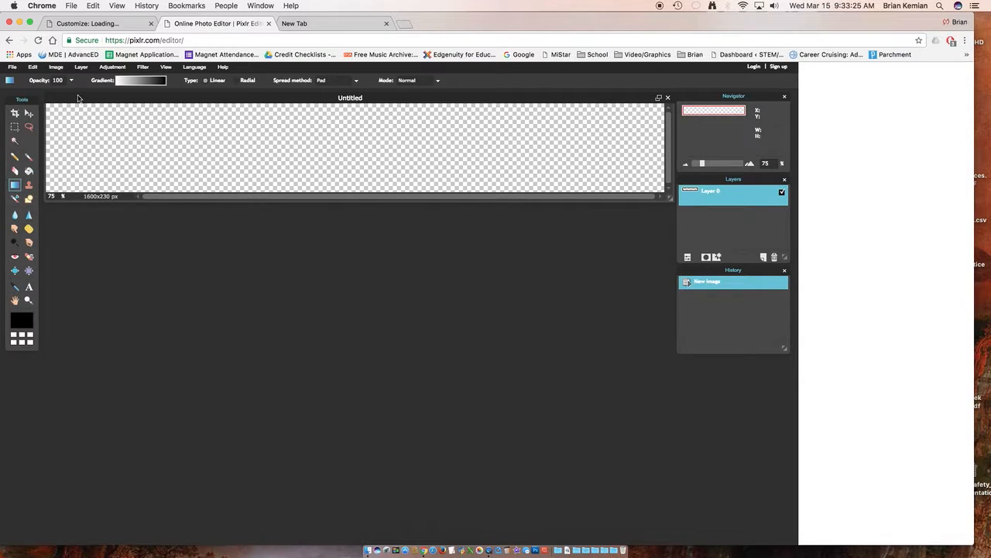
click(138, 84)
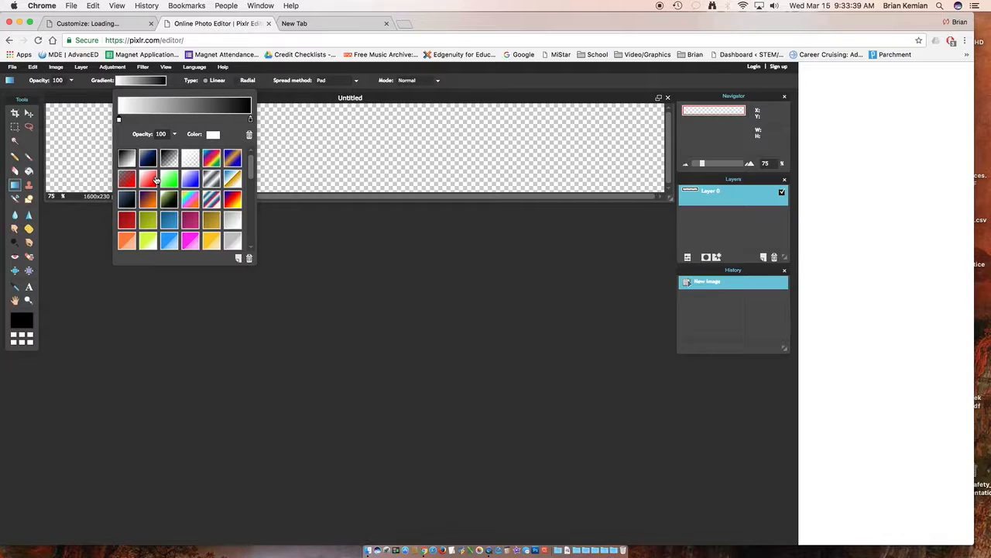
click(150, 182)
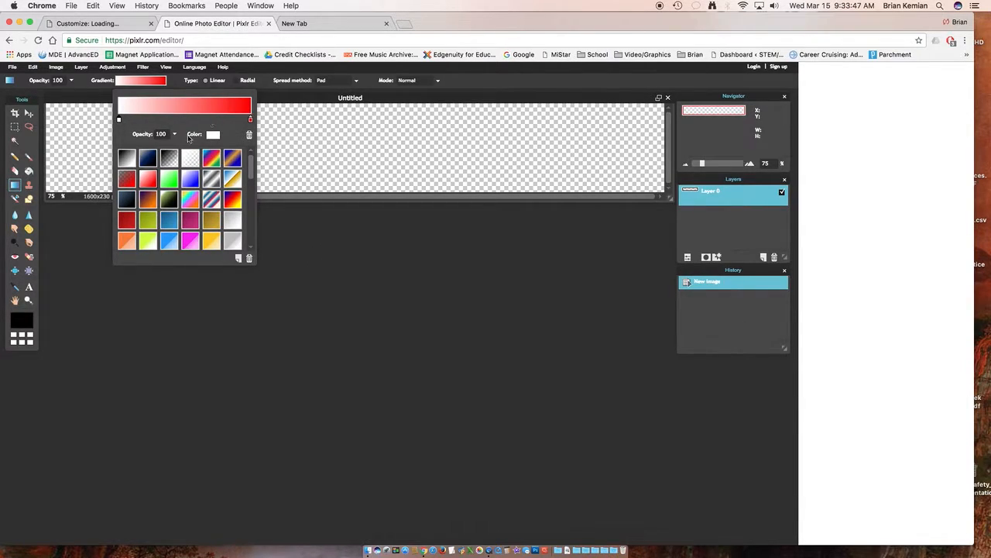
click(16, 186)
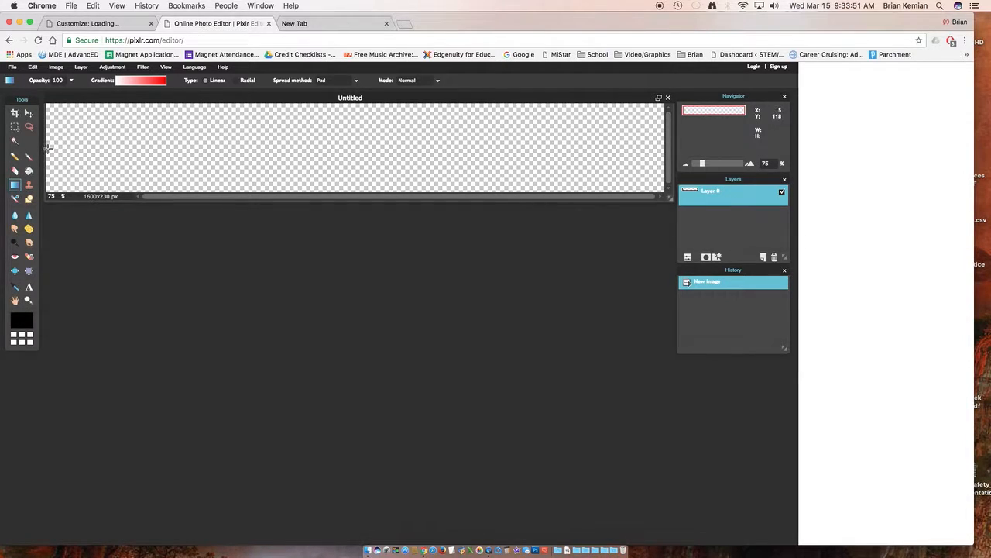
drag(46, 145, 661, 145)
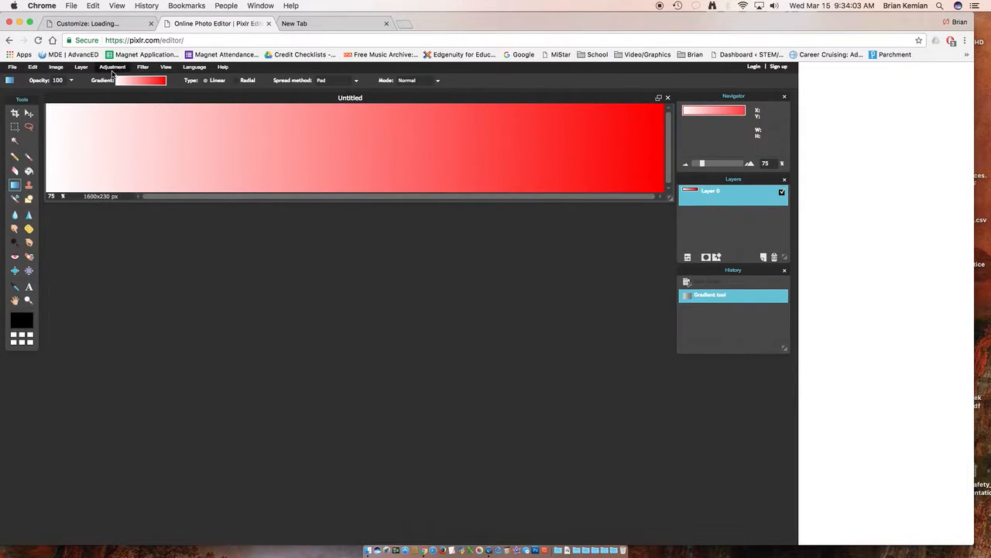
Step: Look through the available layer commands, close them and activate the Type tool
click(87, 68)
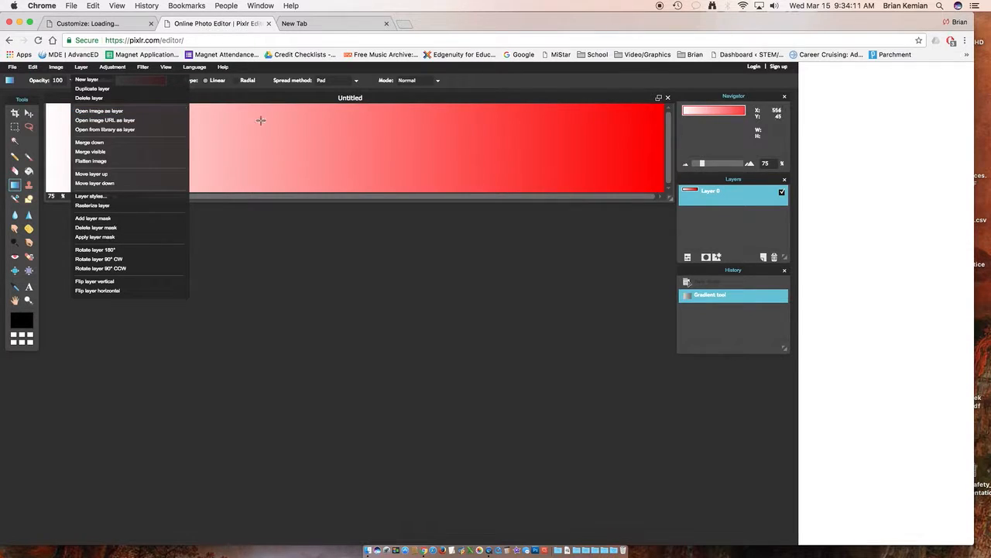
click(480, 85)
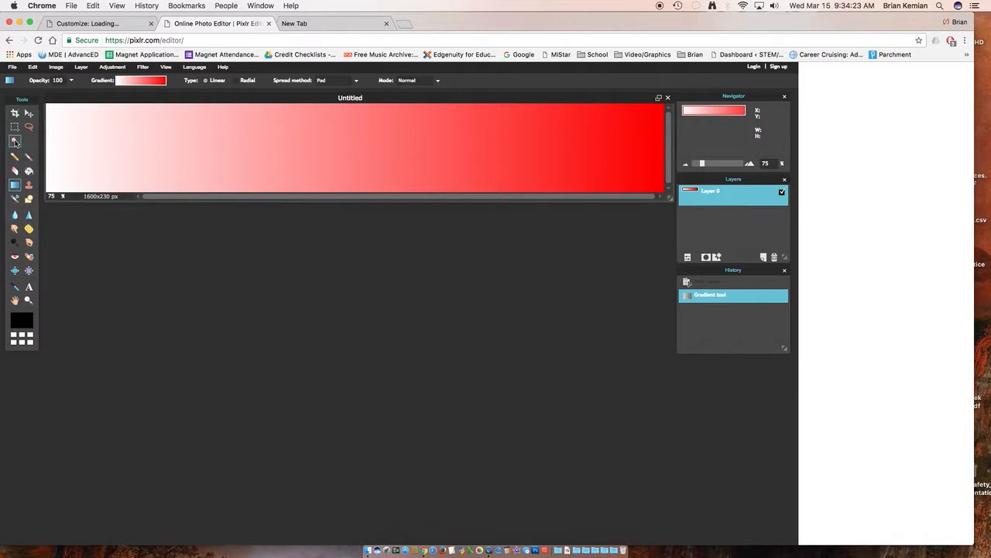
click(29, 287)
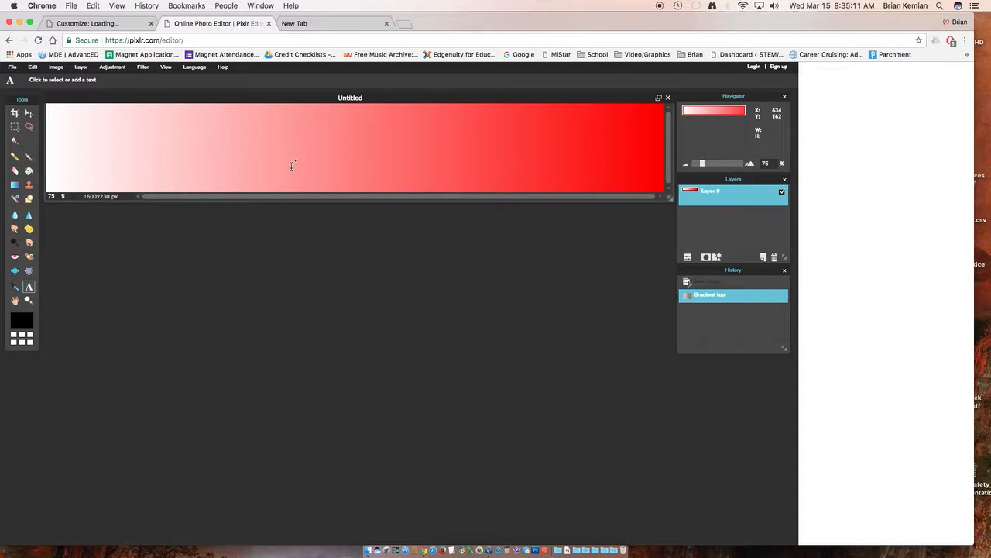
Step: Check the options for saving the banner image to the computer and leave without saving
click(11, 68)
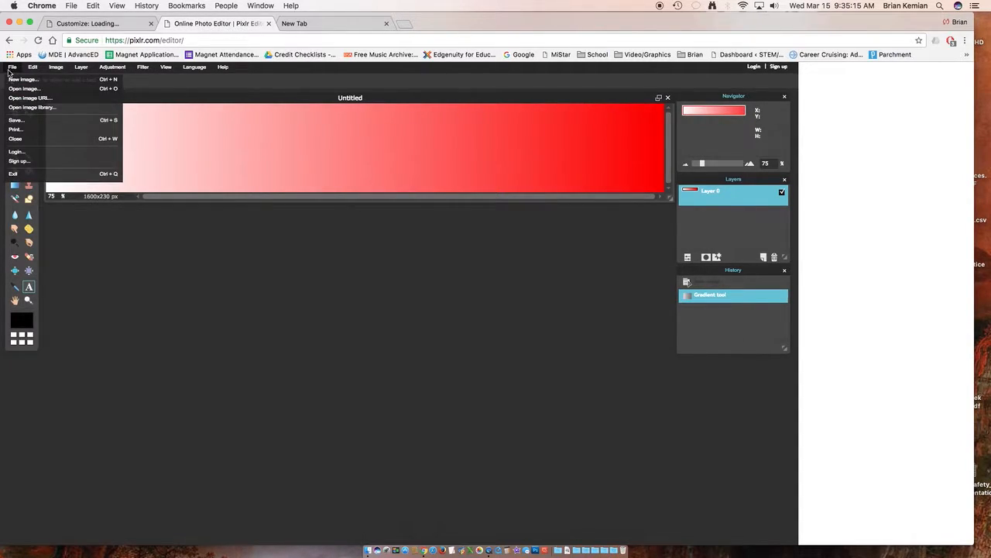
click(14, 121)
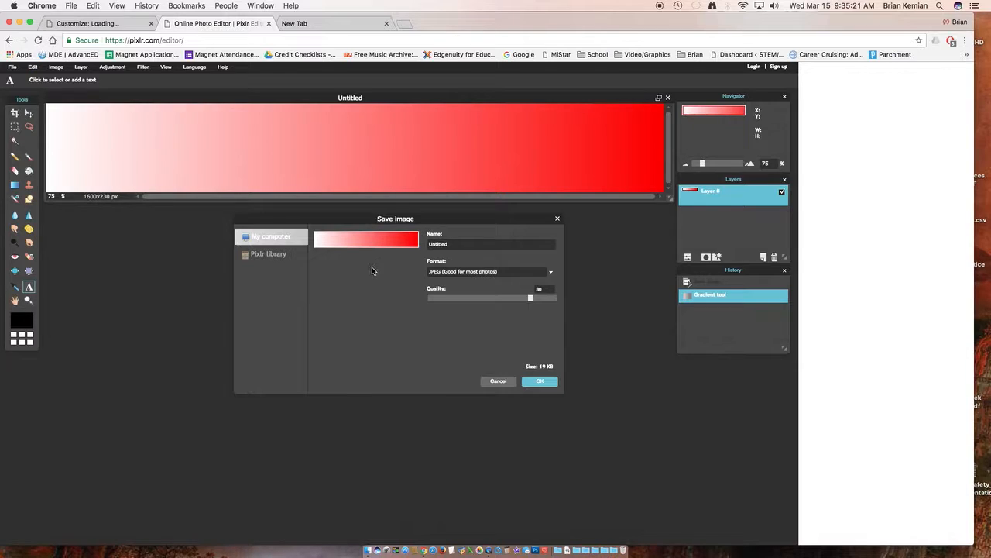
click(494, 381)
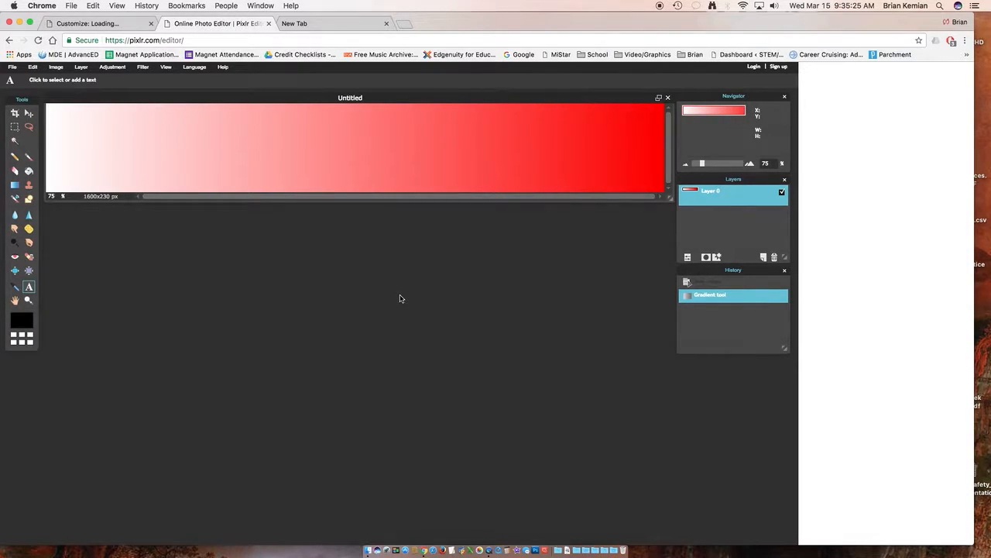